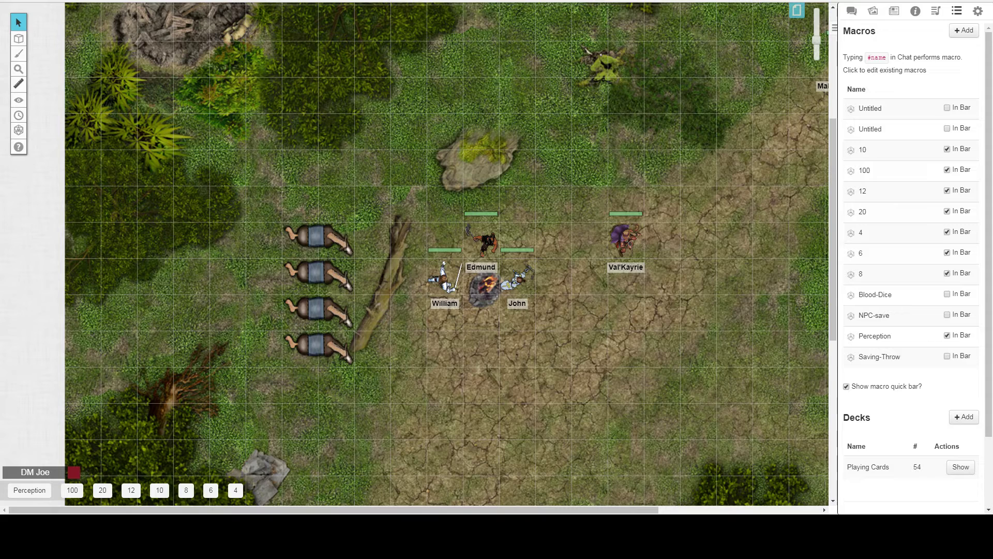
Step: Show the chat log and roll a Normal STR saving throw for the Val'Kayrie token
left_click(851, 11)
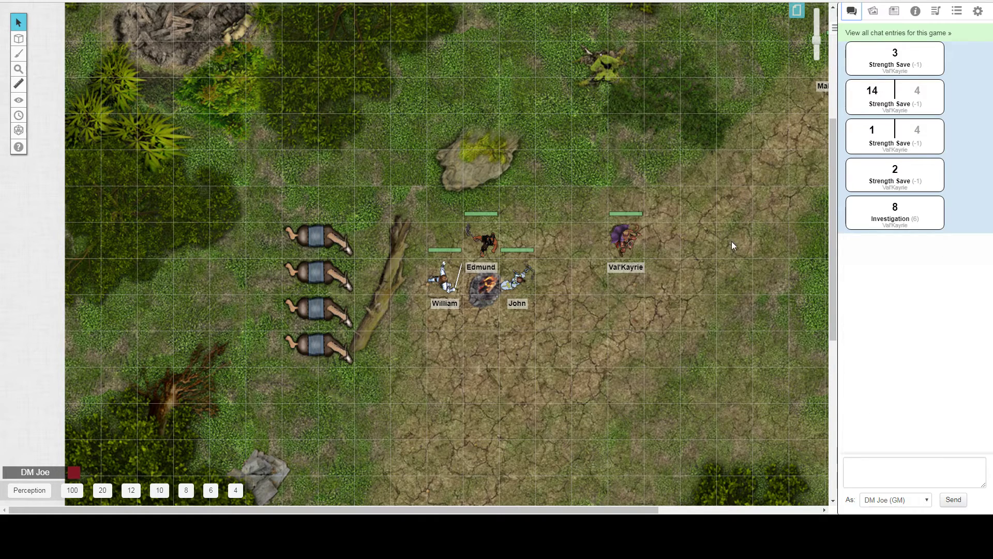
left_click(637, 229)
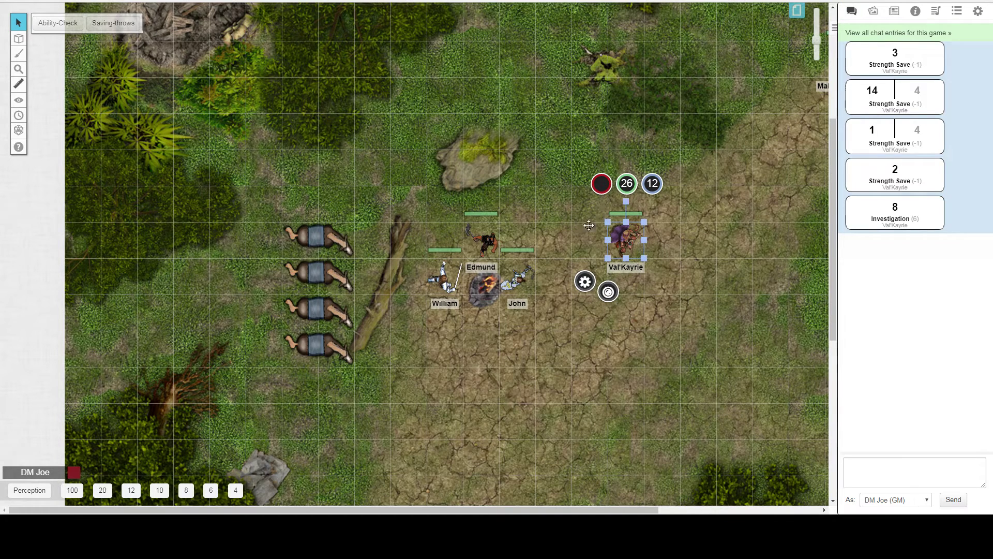
left_click(104, 30)
left_click(496, 256)
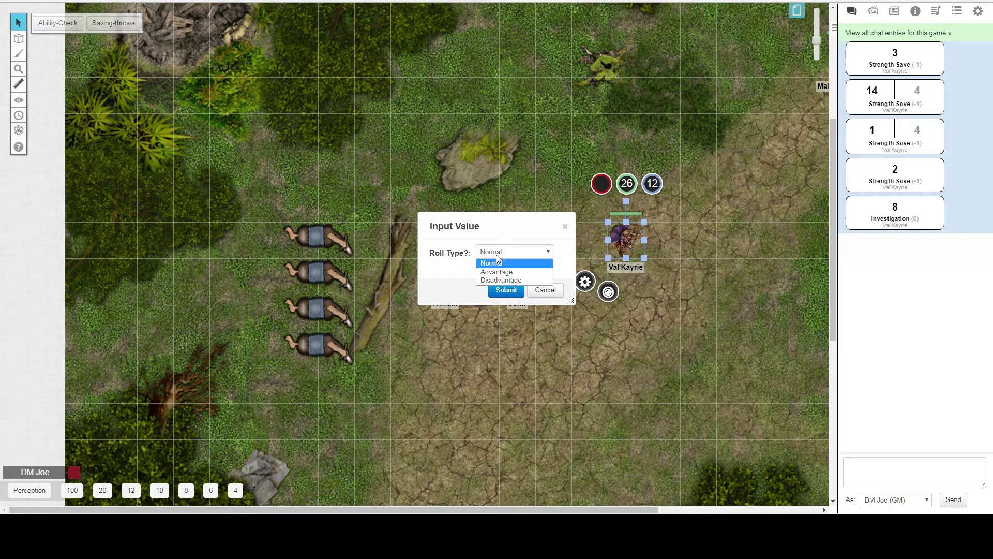
left_click(491, 263)
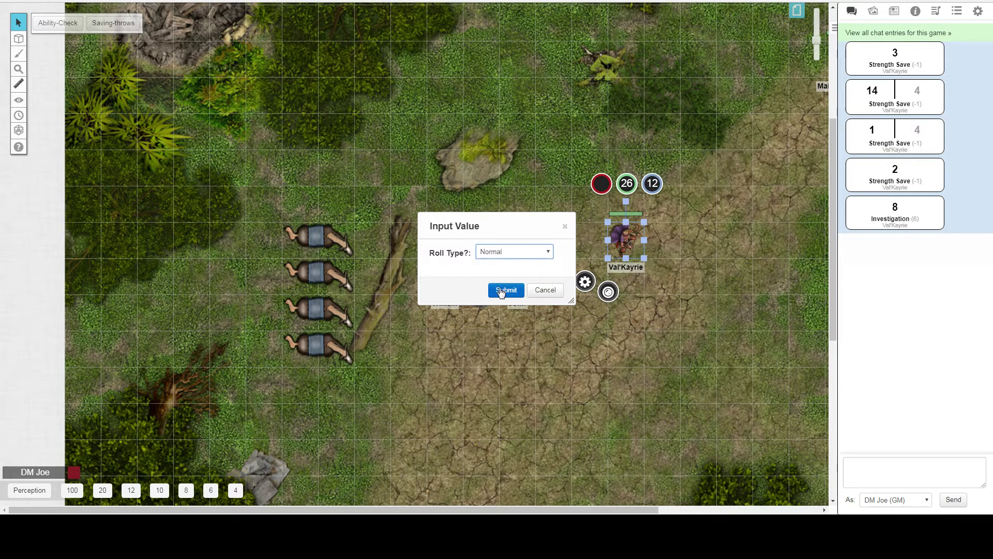
left_click(500, 292)
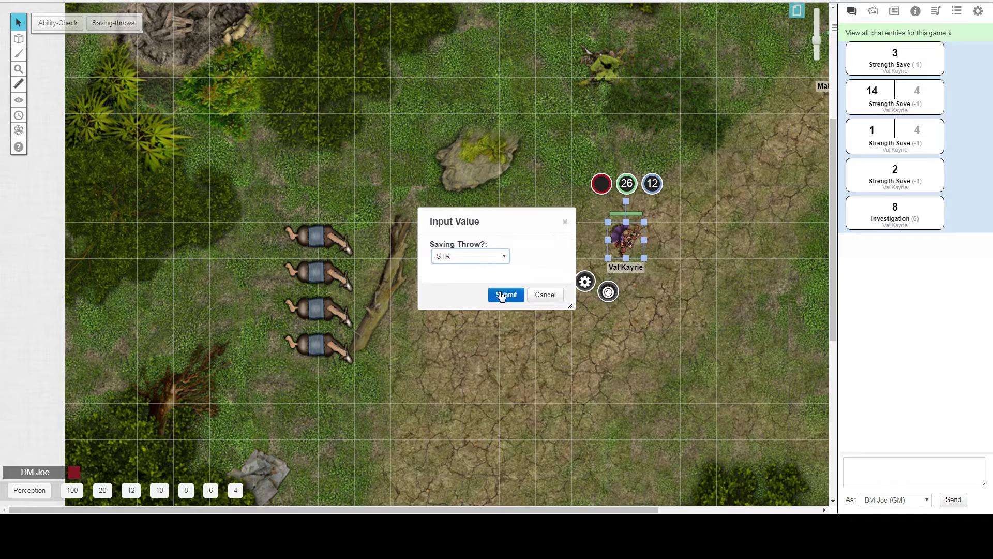
left_click(443, 256)
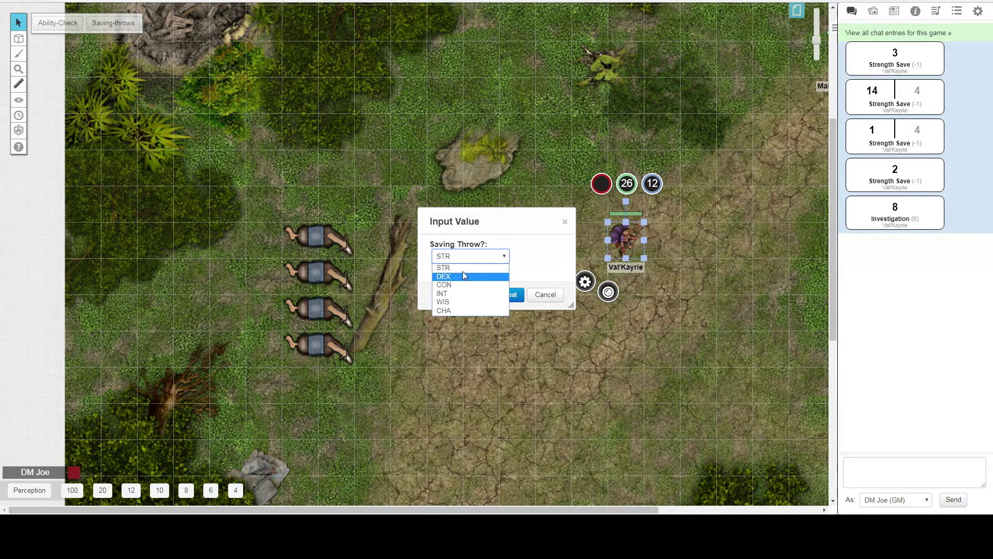
left_click(462, 269)
left_click(506, 295)
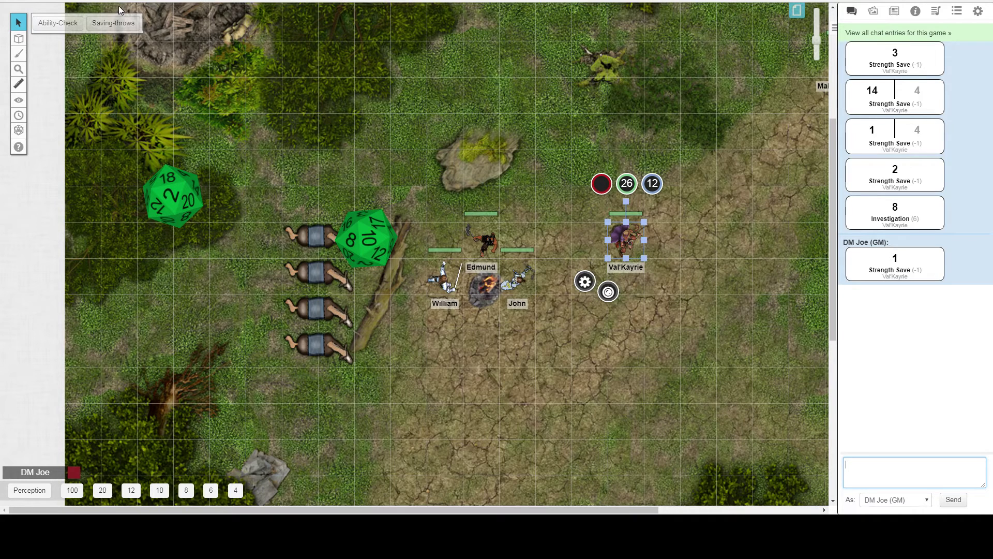
Step: Roll a STR saving throw with Advantage for the Val'Kayrie token
left_click(112, 25)
left_click(512, 252)
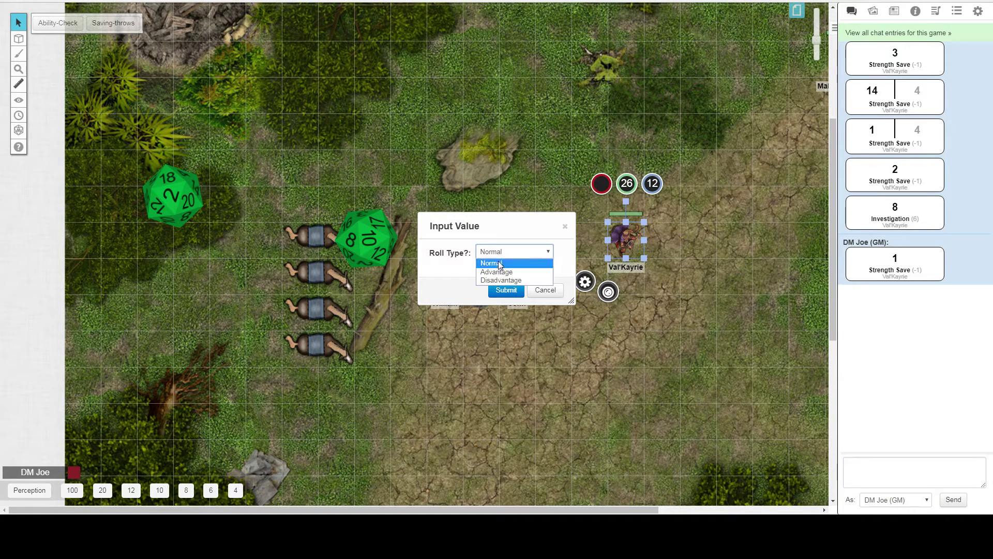
left_click(498, 271)
left_click(511, 296)
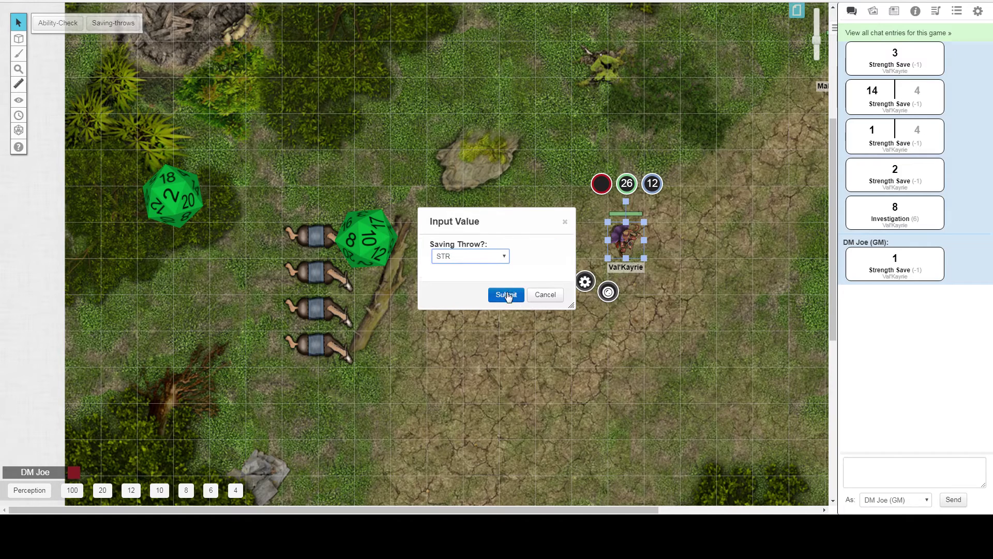
left_click(506, 295)
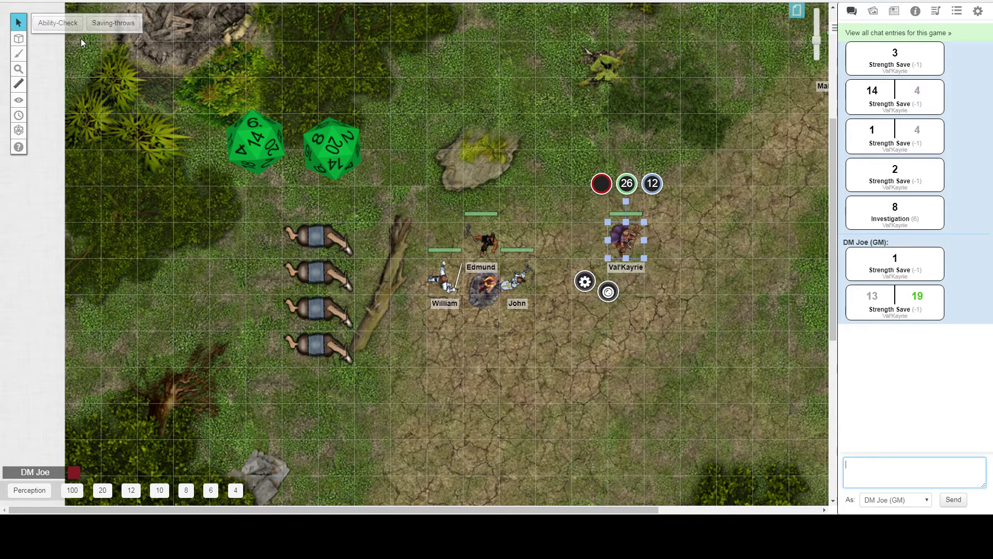
Step: Roll a STR saving throw with Disadvantage for the Val'Kayrie token and deselect the token
left_click(113, 23)
left_click(512, 252)
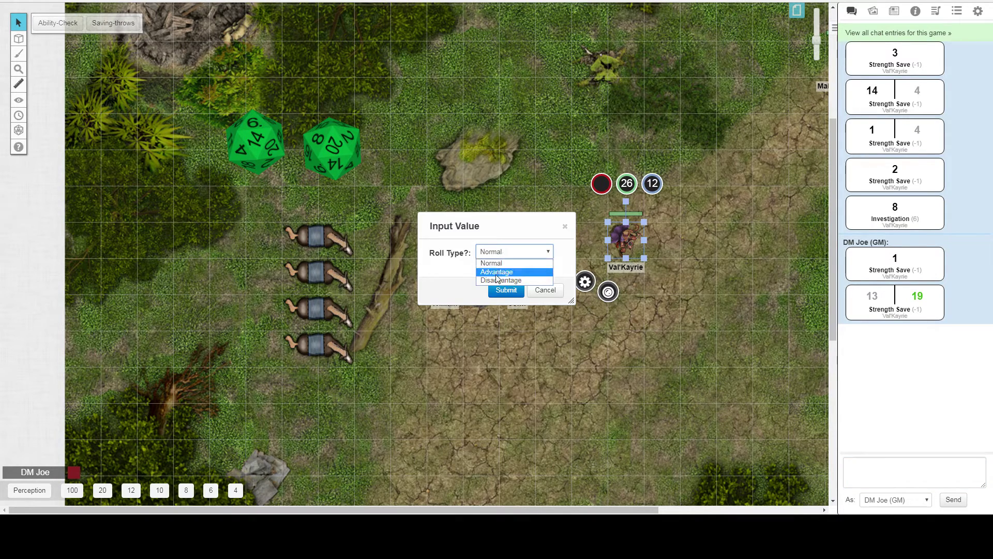
left_click(497, 279)
left_click(506, 290)
left_click(506, 290)
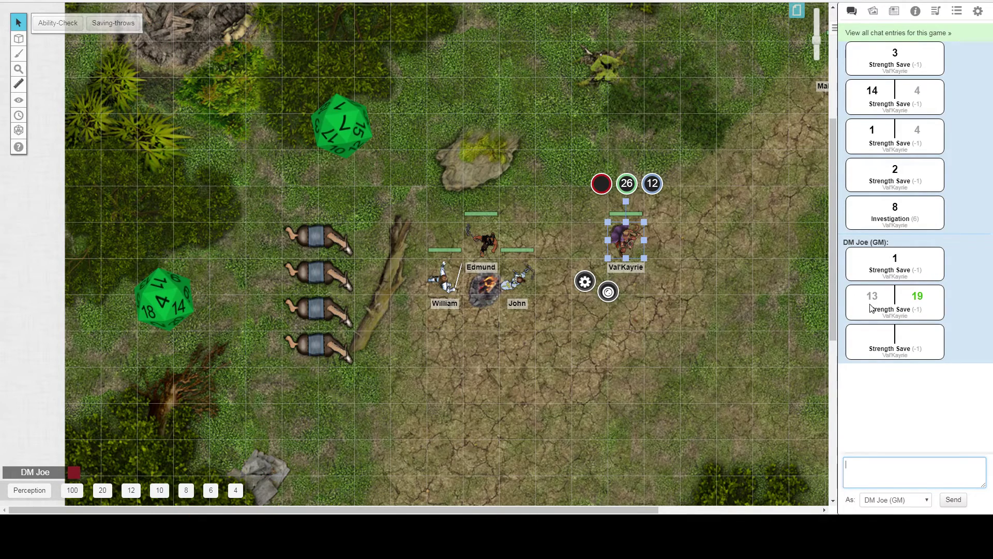
mouse_move(917, 336)
left_click(721, 160)
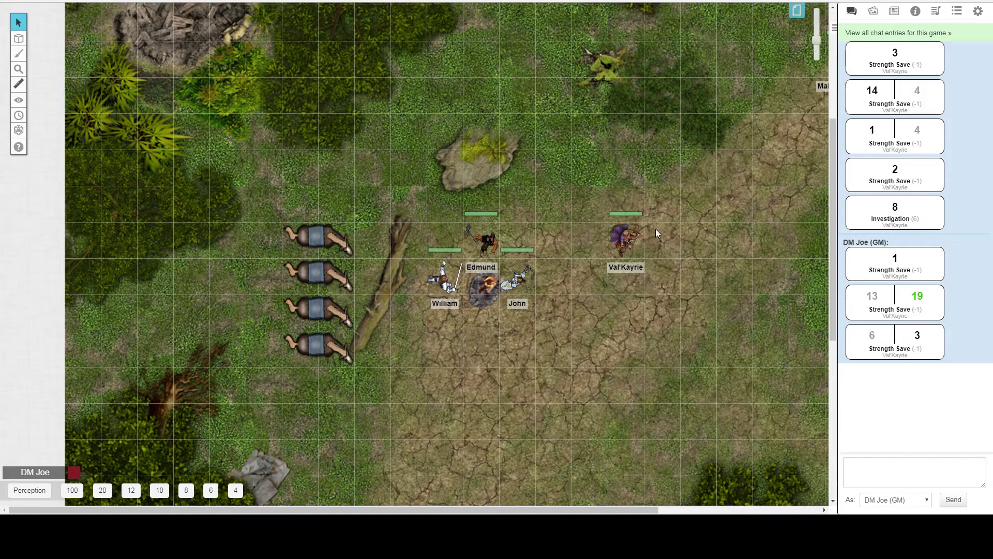
Step: Roll a Normal Investigation ability check for the Val'Kayrie token
left_click(623, 238)
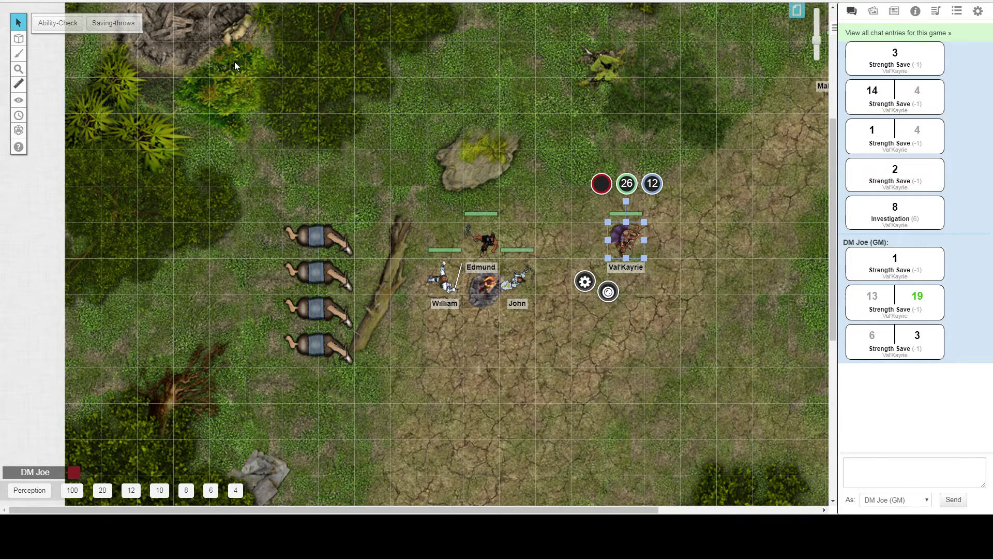
left_click(62, 23)
left_click(513, 251)
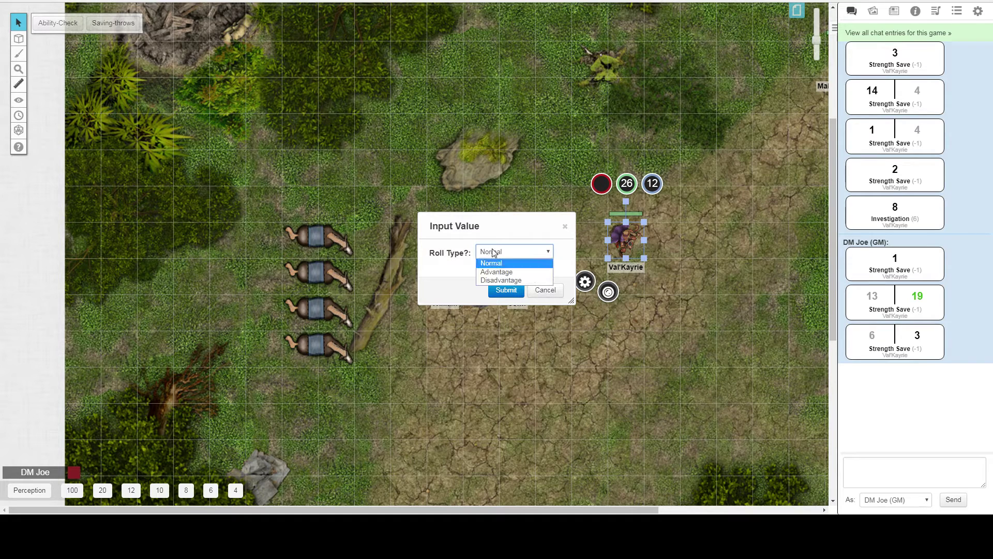
left_click(513, 267)
left_click(505, 290)
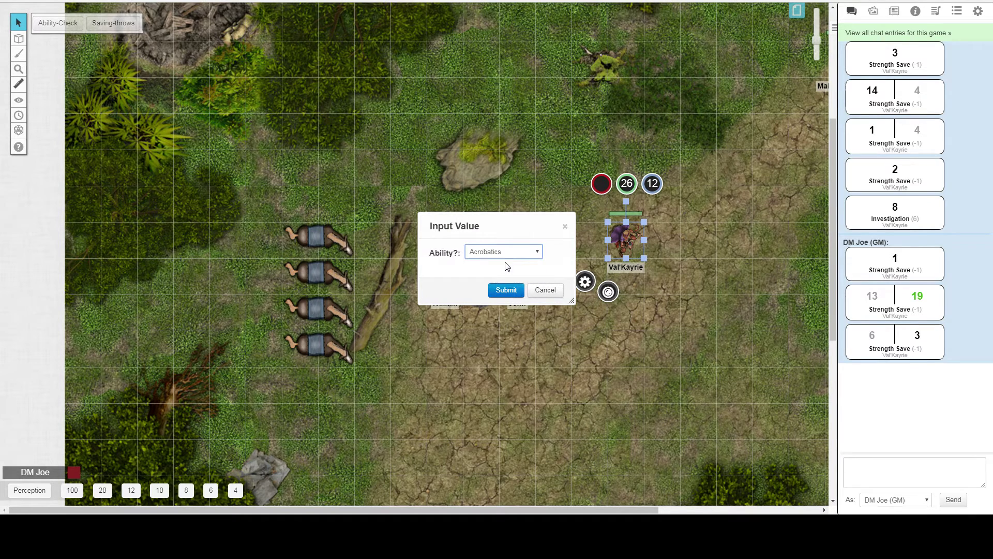
left_click(510, 253)
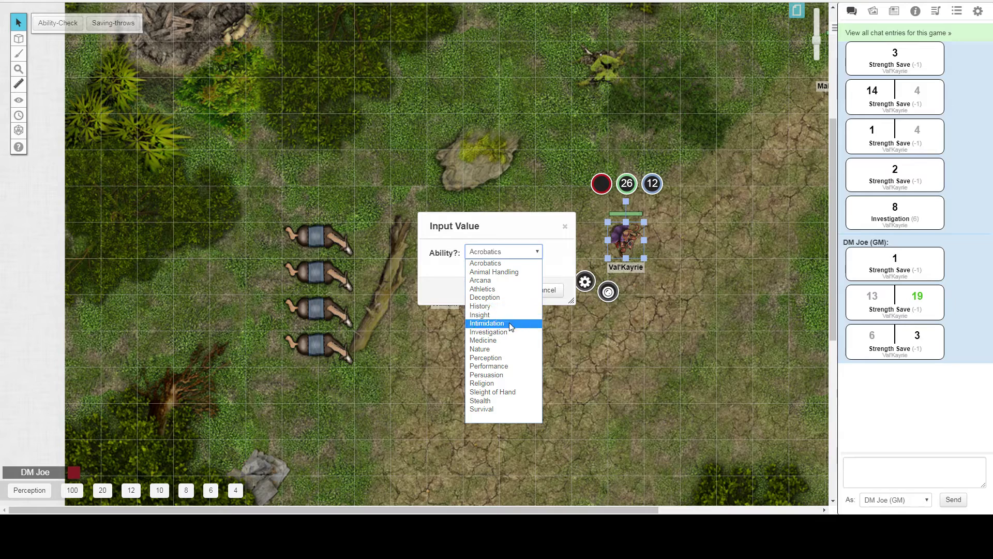
left_click(509, 331)
left_click(510, 289)
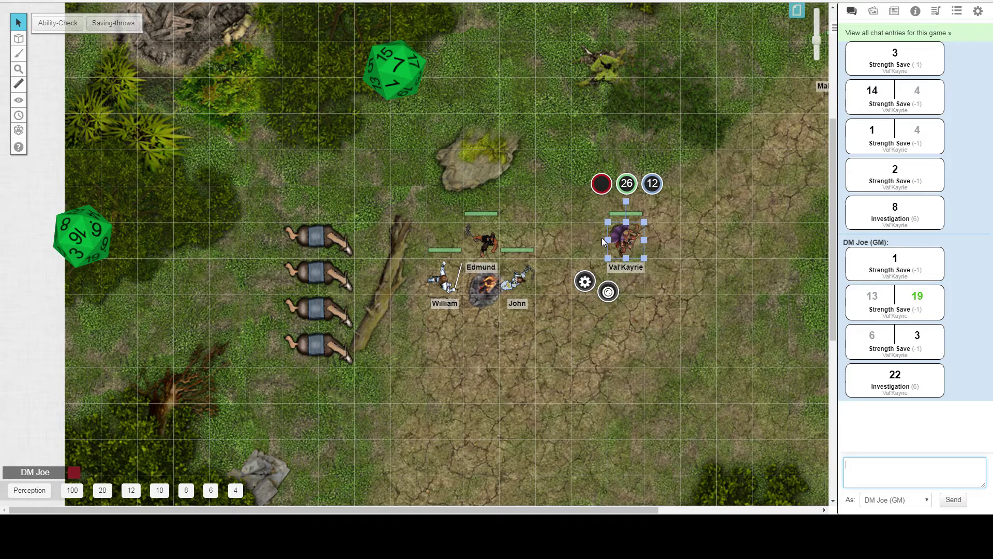
Step: Roll an Investigation ability check with Advantage for the Val'Kayrie token and deselect the token
left_click(61, 22)
left_click(526, 259)
left_click(516, 268)
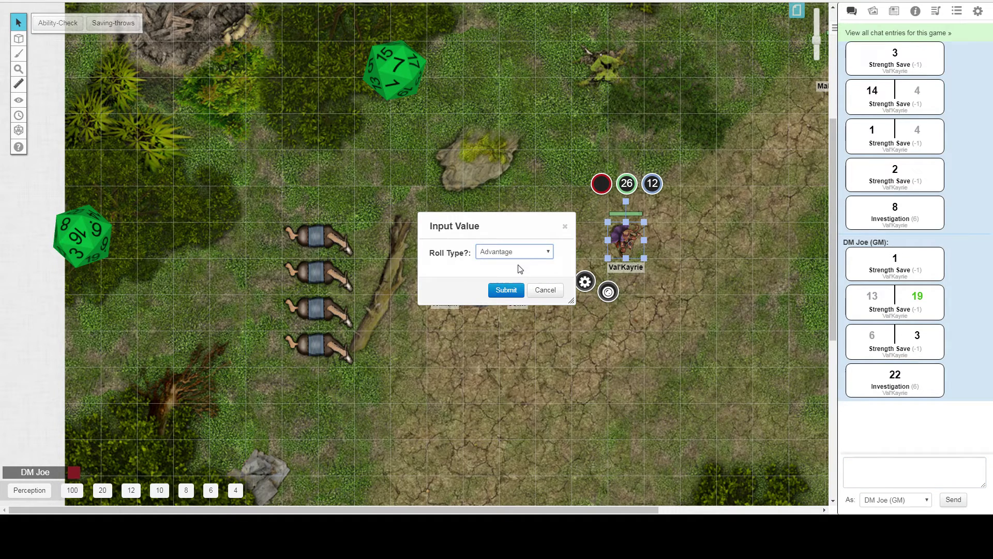
left_click(507, 288)
left_click(516, 254)
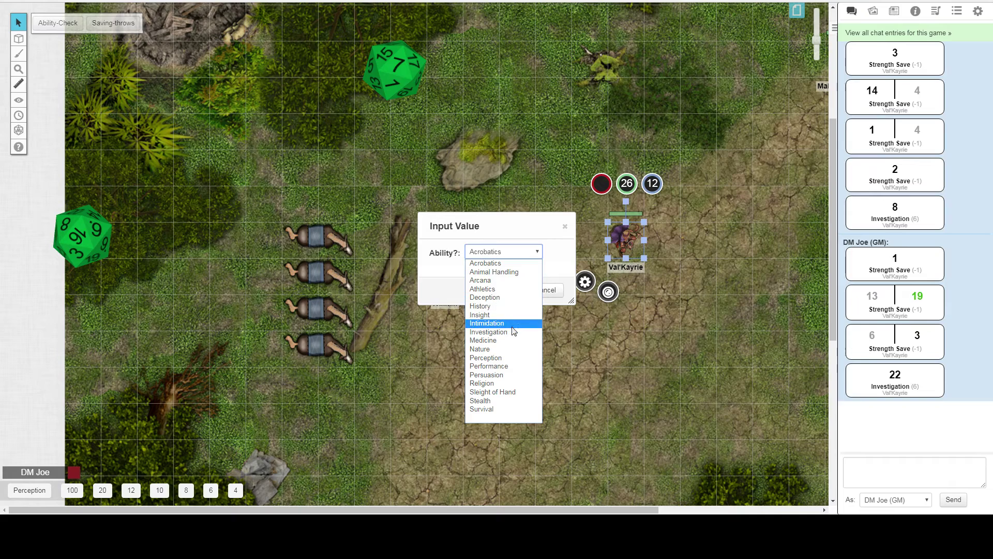
left_click(515, 332)
left_click(507, 289)
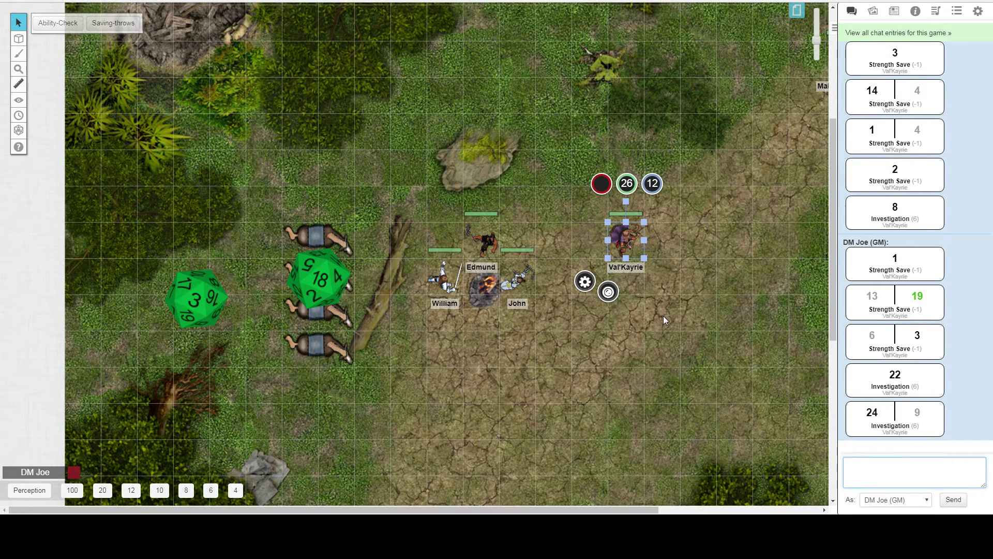
left_click(720, 328)
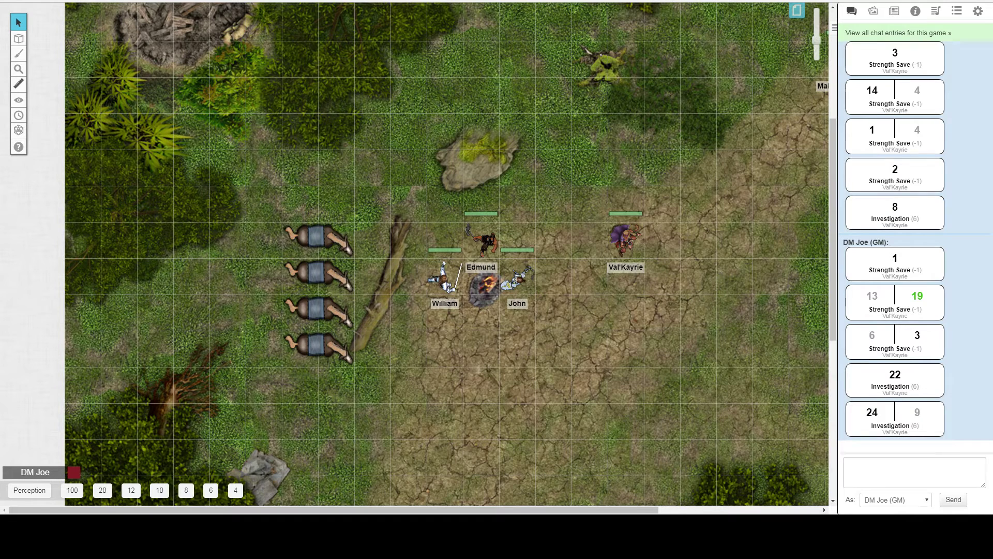
Step: Review the settings of the macro named 20 without changing them, and look through the macro list
left_click(957, 12)
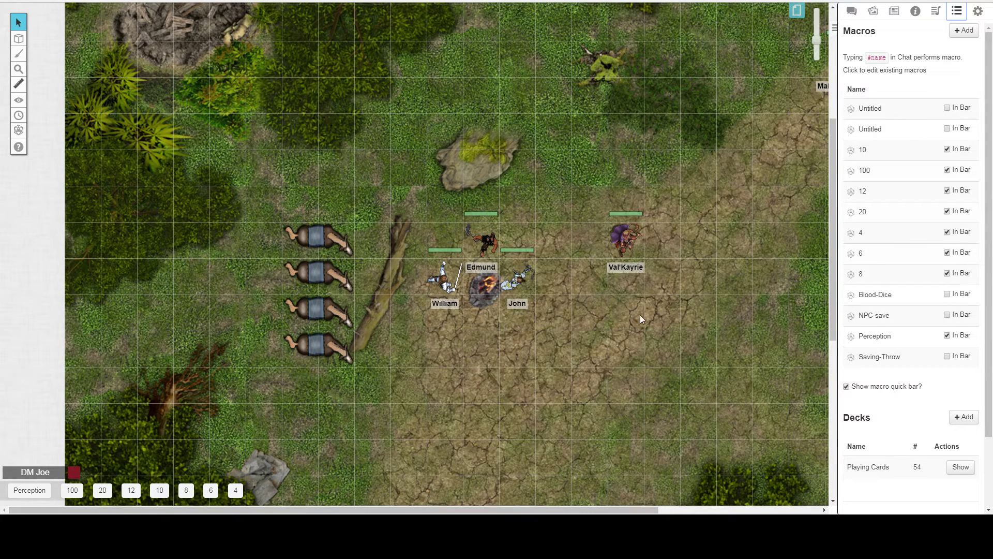
left_click(887, 213)
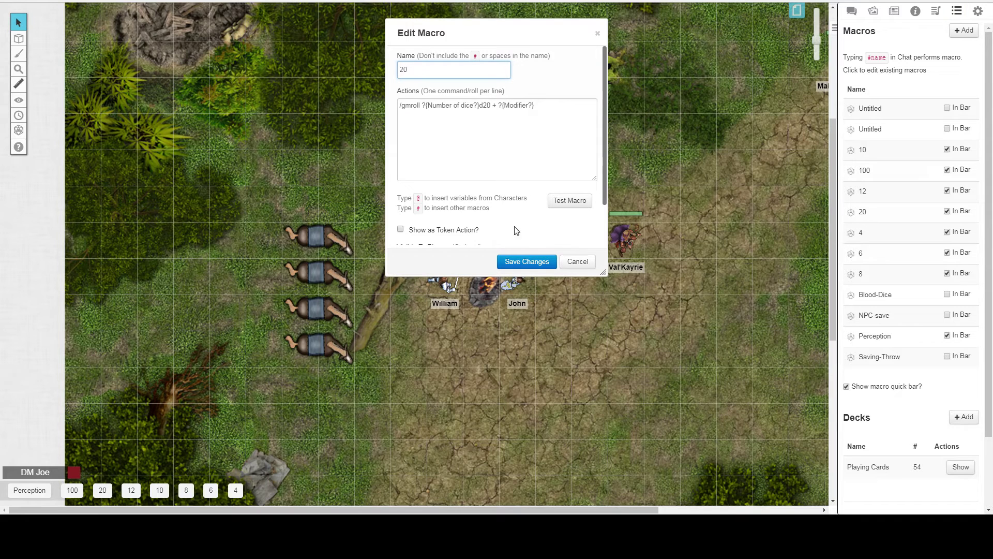
scroll(516, 230, "down", 2)
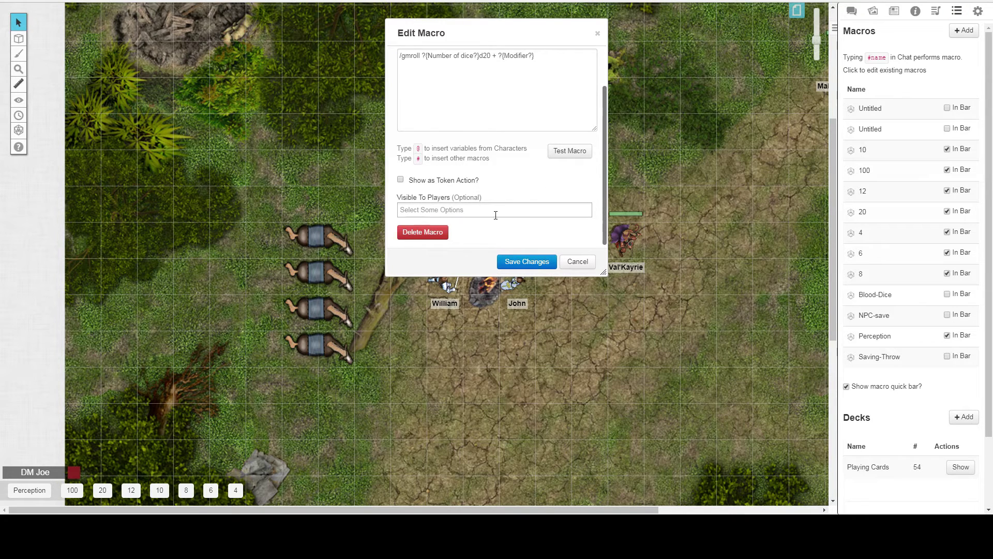
left_click(578, 262)
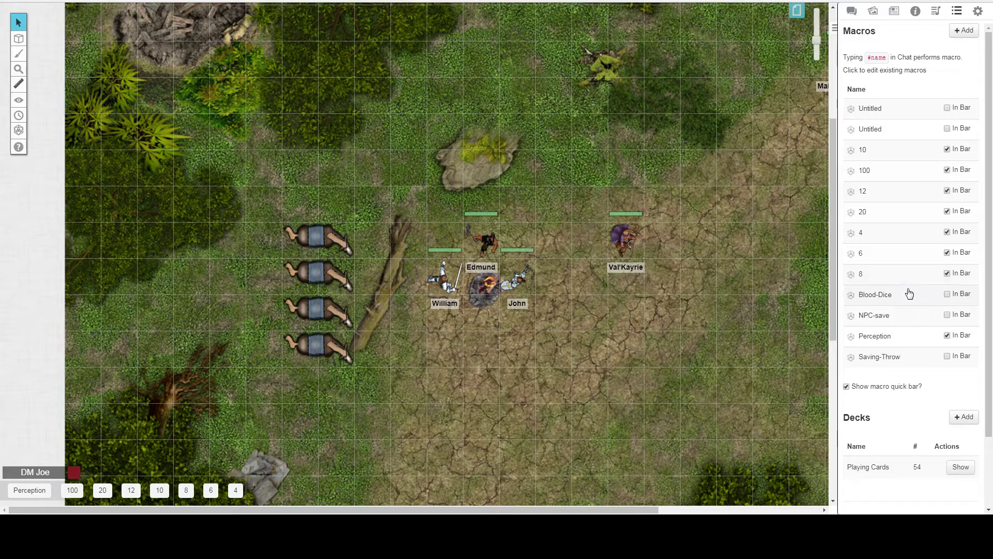
scroll(910, 297, "down", 2)
scroll(910, 302, "up", 2)
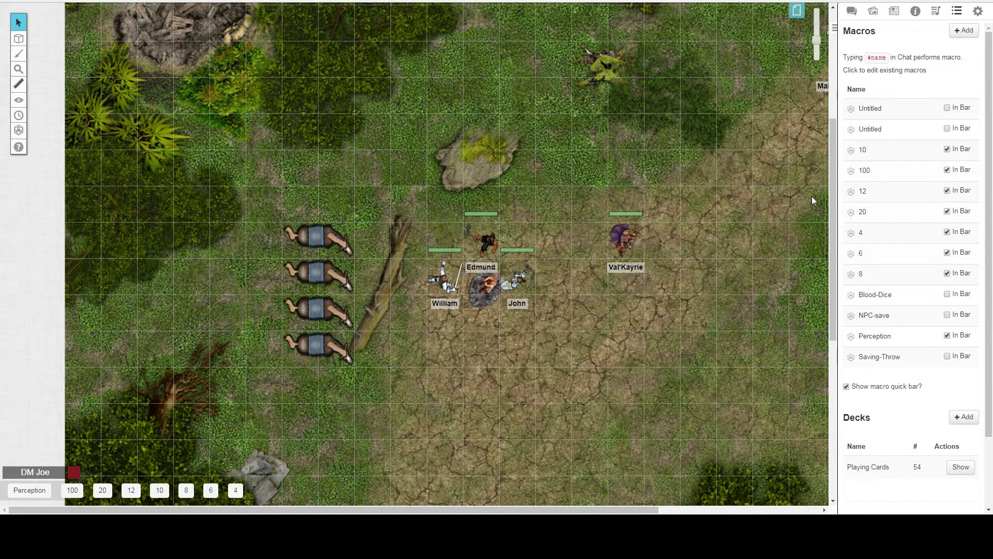
Step: Open Val'Kayrie's journal entry and look through its bio, character sheet, and attributes and abilities
left_click(895, 11)
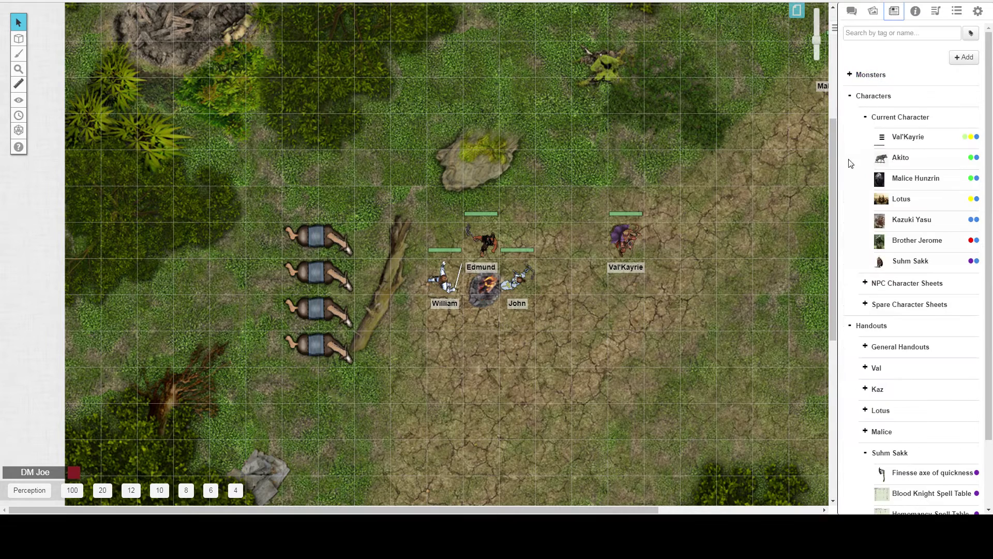
left_click(890, 139)
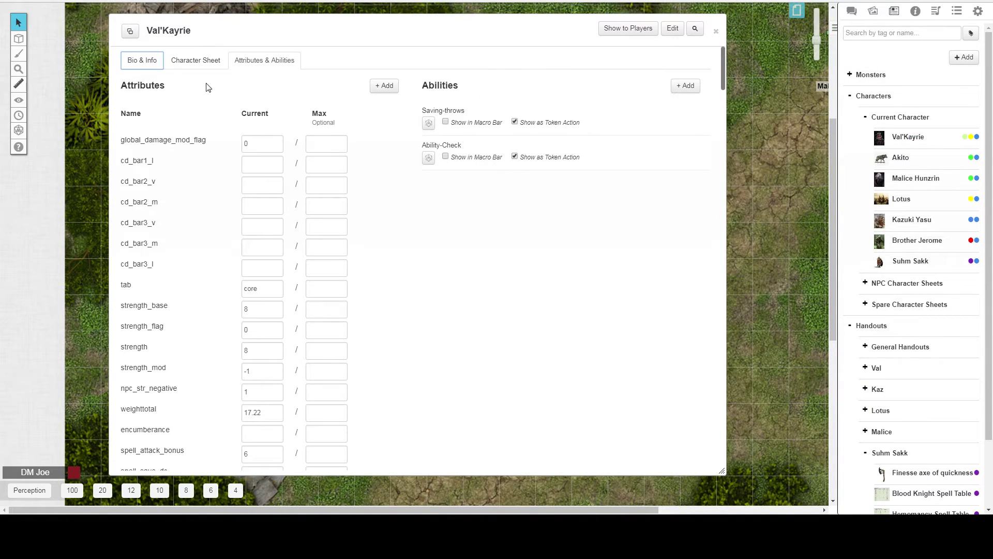
left_click(141, 60)
left_click(195, 60)
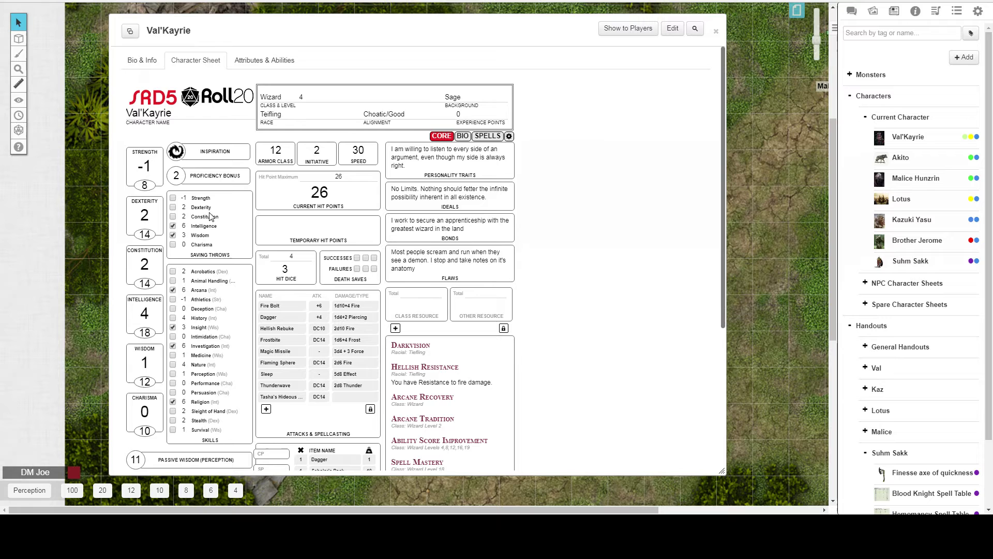
left_click(262, 63)
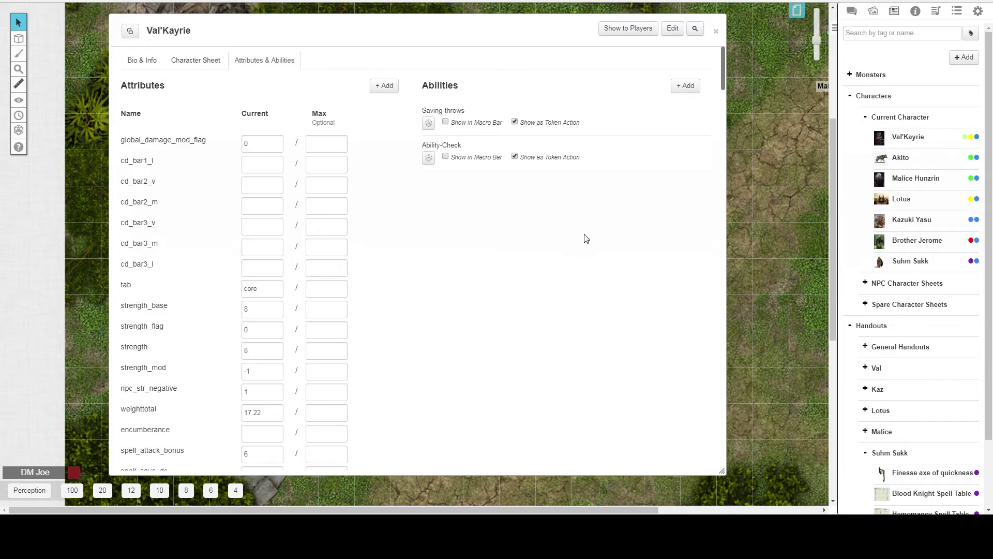
Step: Add a new blank ability to Val'Kayrie and delete it again
left_click(683, 92)
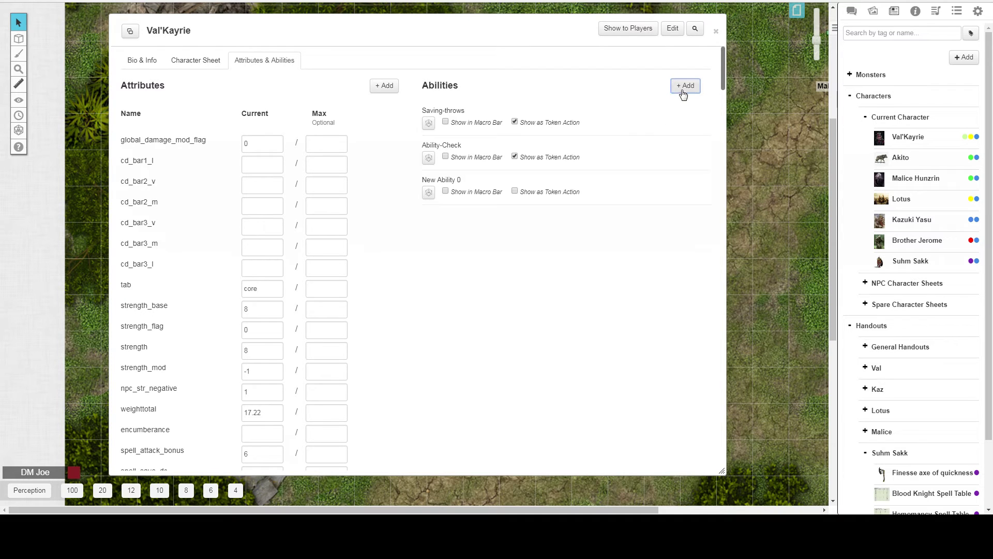
left_click(682, 182)
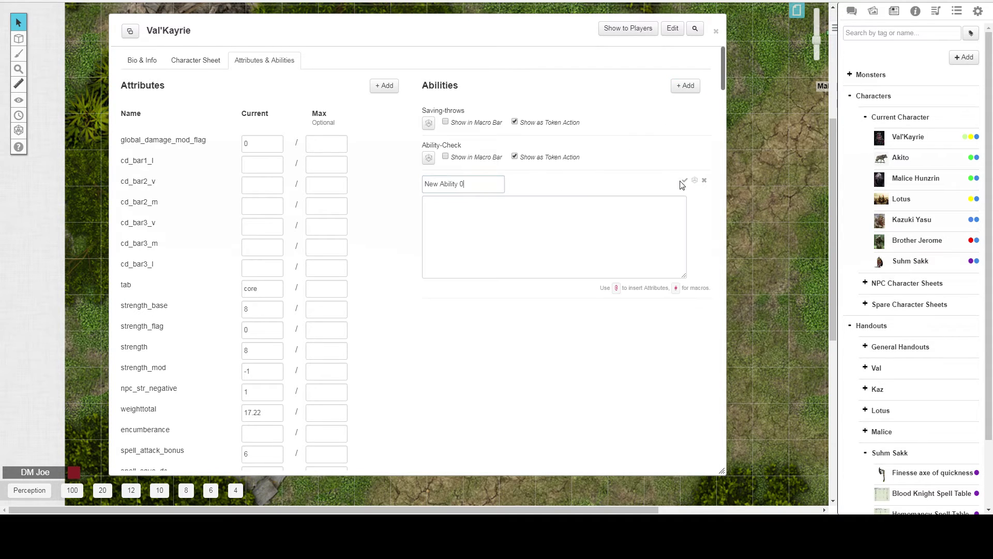
left_click(710, 184)
left_click(484, 287)
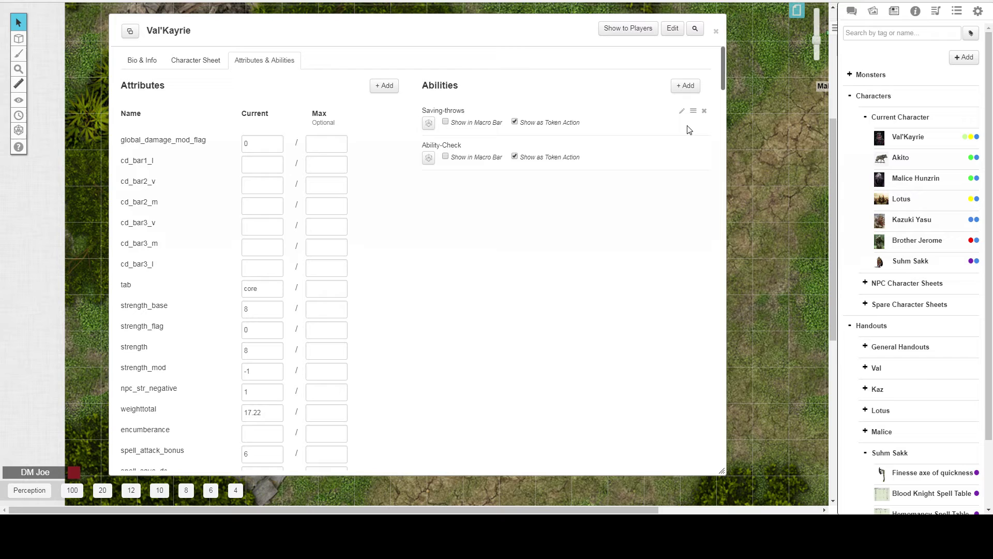
Step: Open the Saving-throws ability, widen the character window to examine its full macro text, and close it without changes
left_click(683, 114)
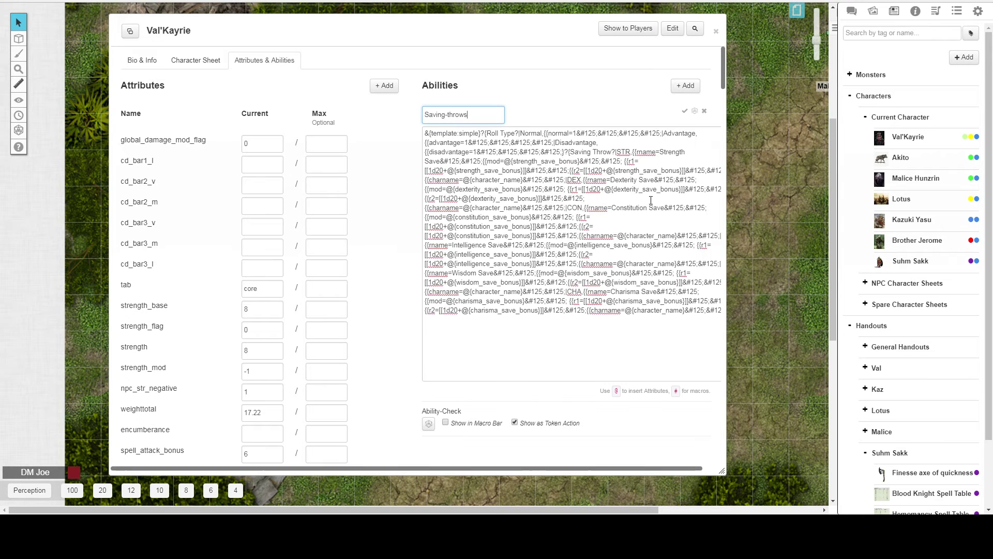
left_click_drag(779, 471, 808, 471)
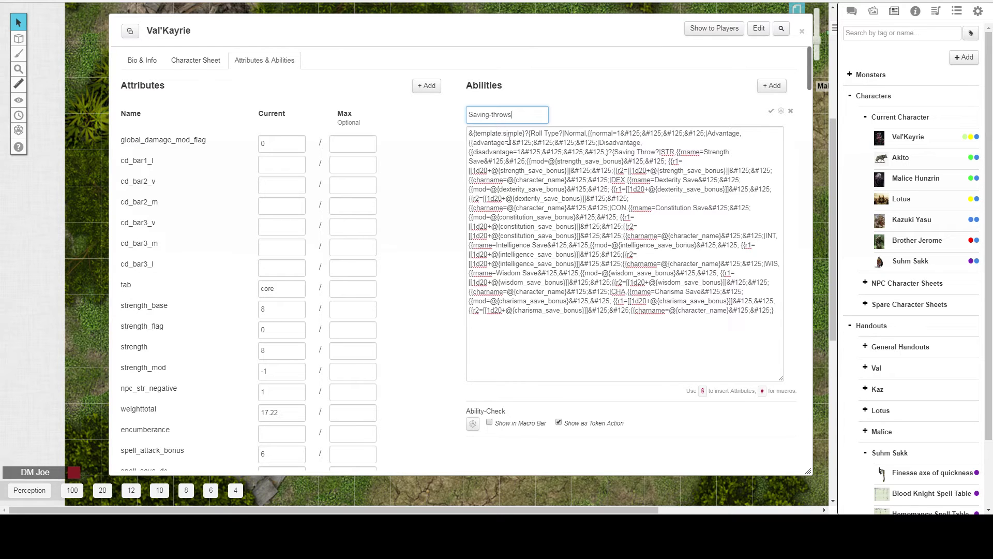
left_click_drag(513, 141, 534, 146)
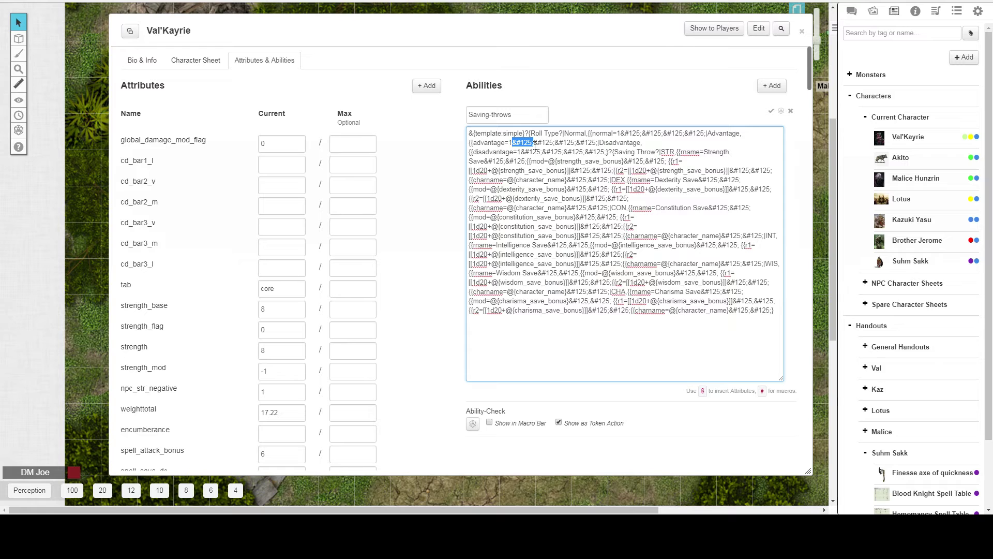
left_click(532, 145)
left_click(771, 111)
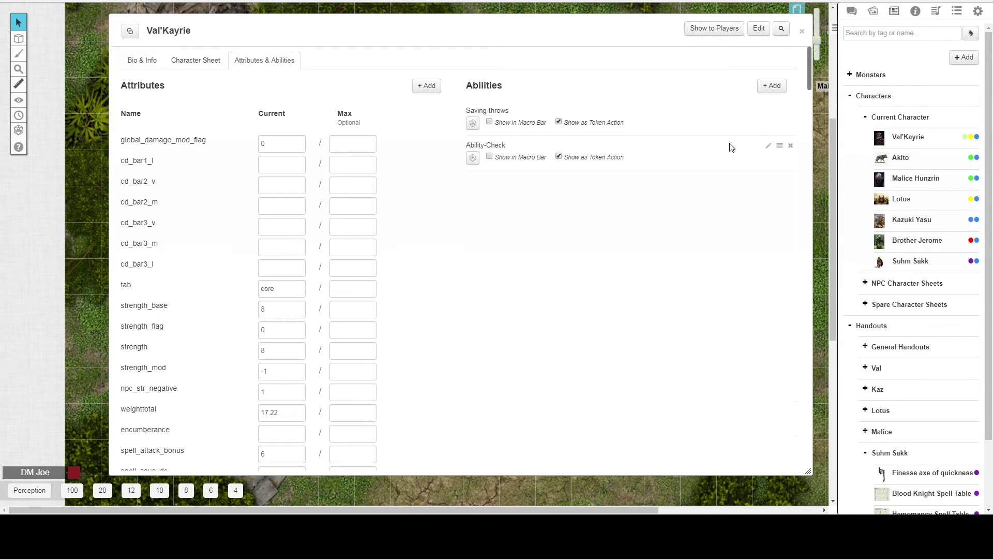
Step: Open the Ability-Check ability, enlarge its text area to read through the whole macro, and close it without changes
left_click(770, 147)
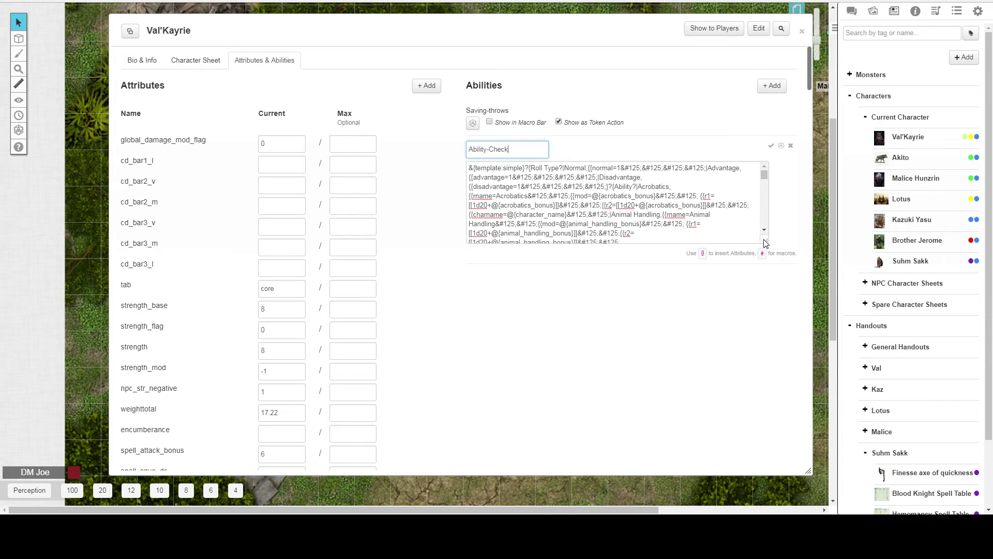
left_click_drag(765, 241, 784, 490)
scroll(739, 350, "down", 5)
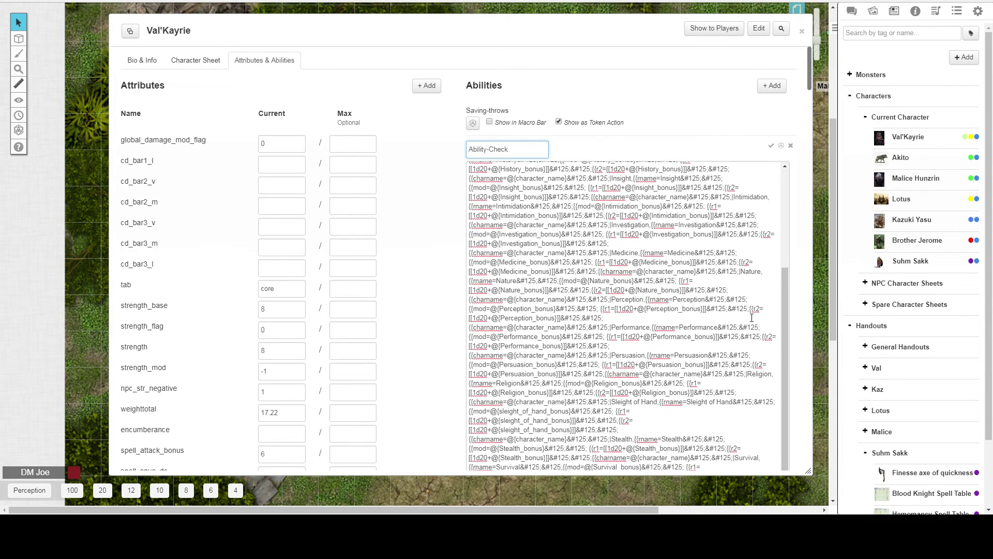
scroll(739, 351, "up", 5)
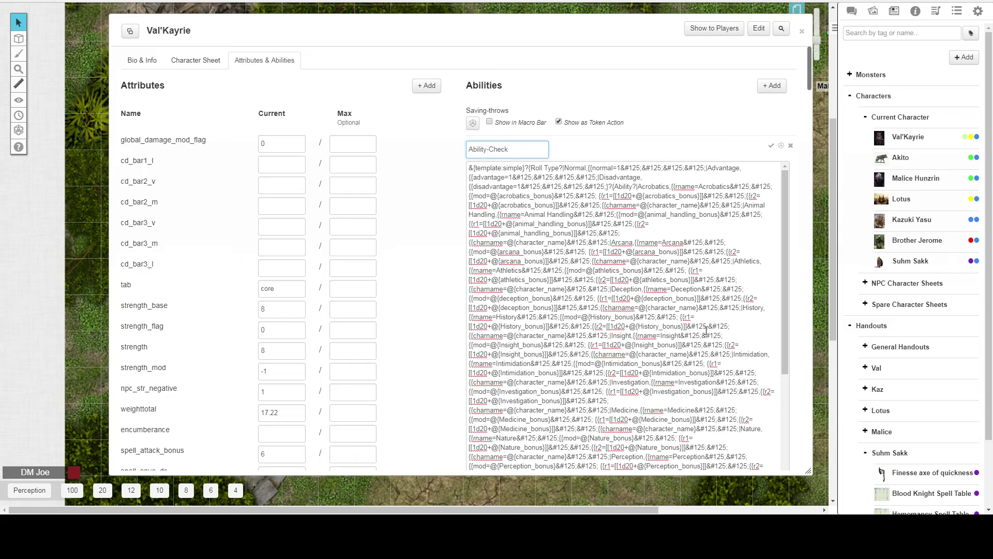
left_click(771, 147)
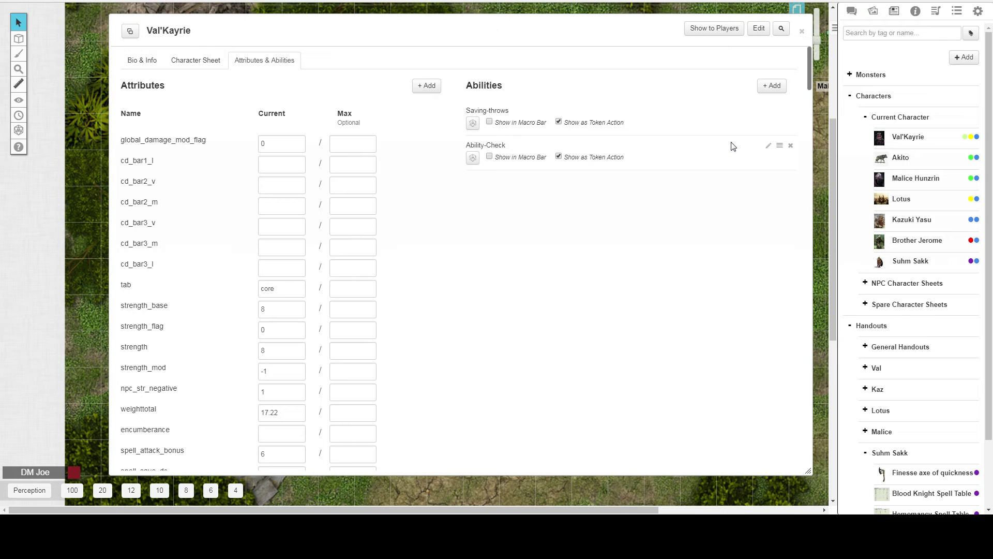
Step: Look through Val'Kayrie's character sheet, from the saving throws and skills down to equipment, proficiencies and features
left_click(205, 61)
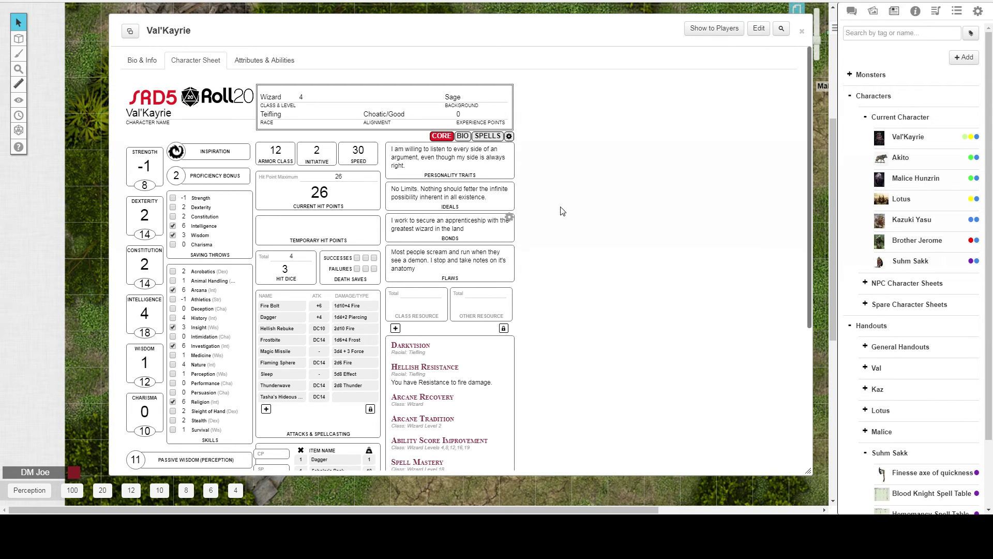
scroll(562, 211, "down", 5)
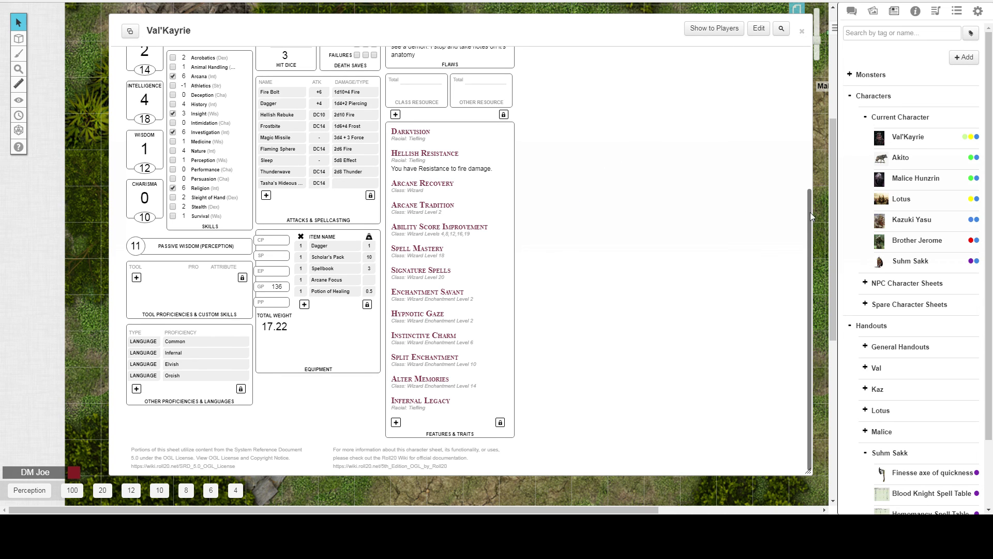
left_click_drag(810, 212, 810, 77)
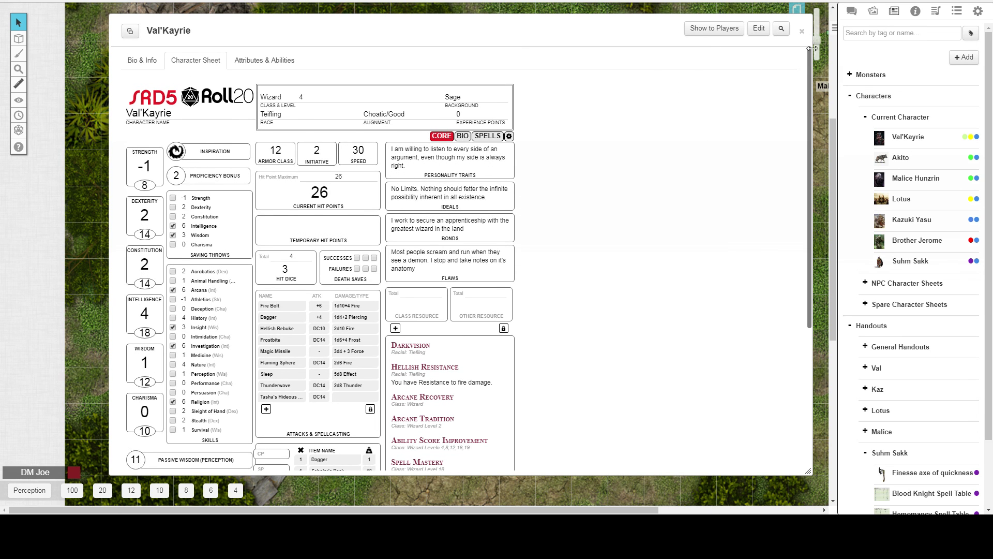
scroll(792, 103, "down", 3)
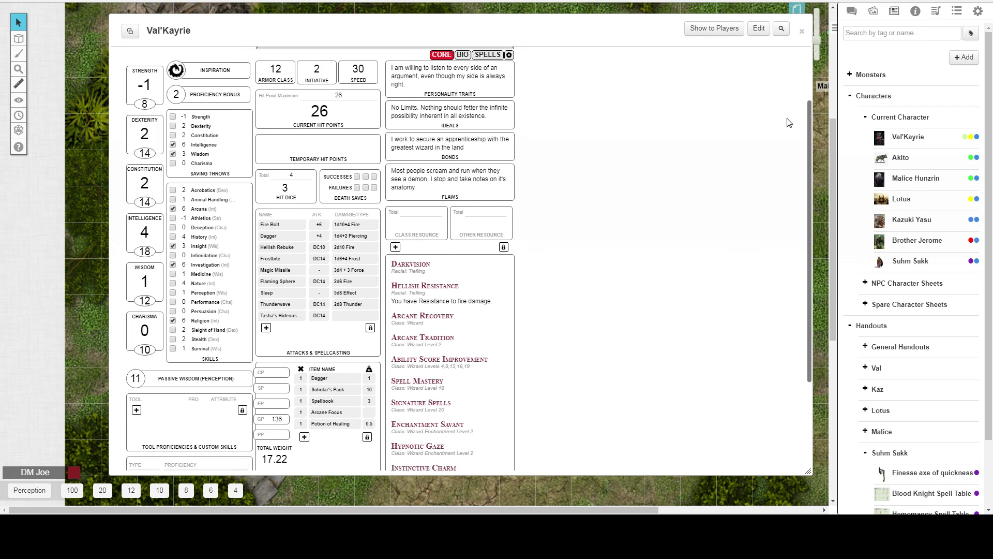
scroll(784, 155, "down", 1)
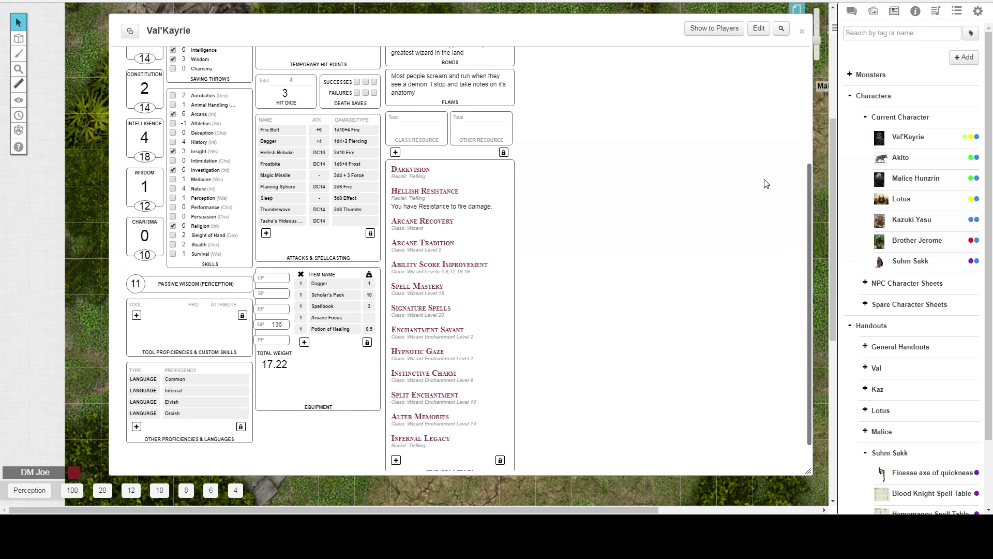